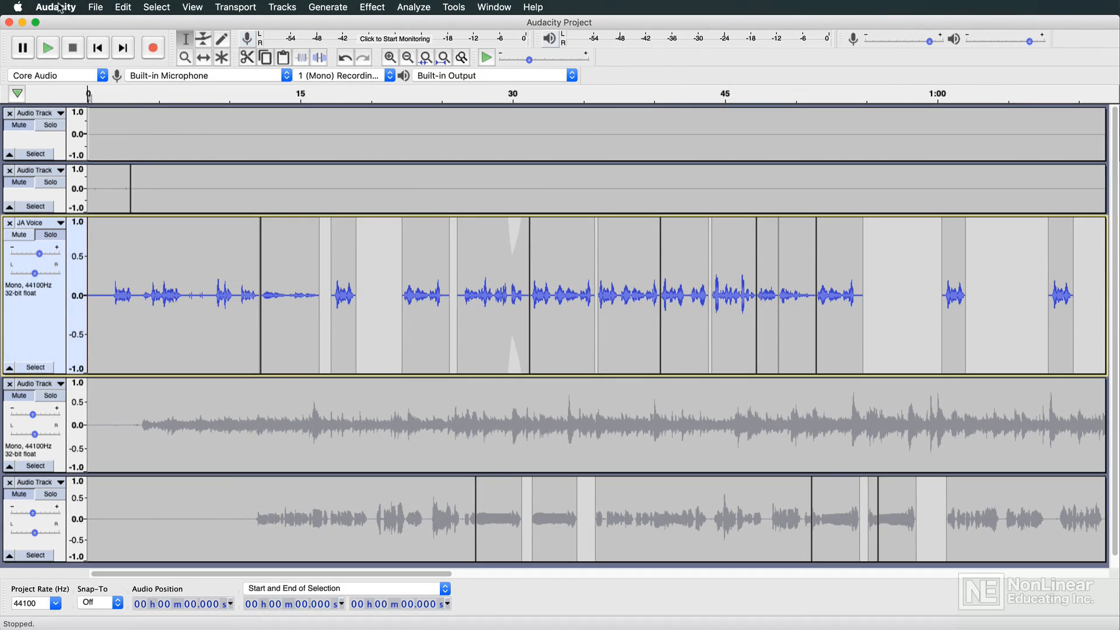
Step: Open the Devices preferences and examine the available options for host, playback device, recording device and recording channels
left_click(56, 7)
left_click(58, 44)
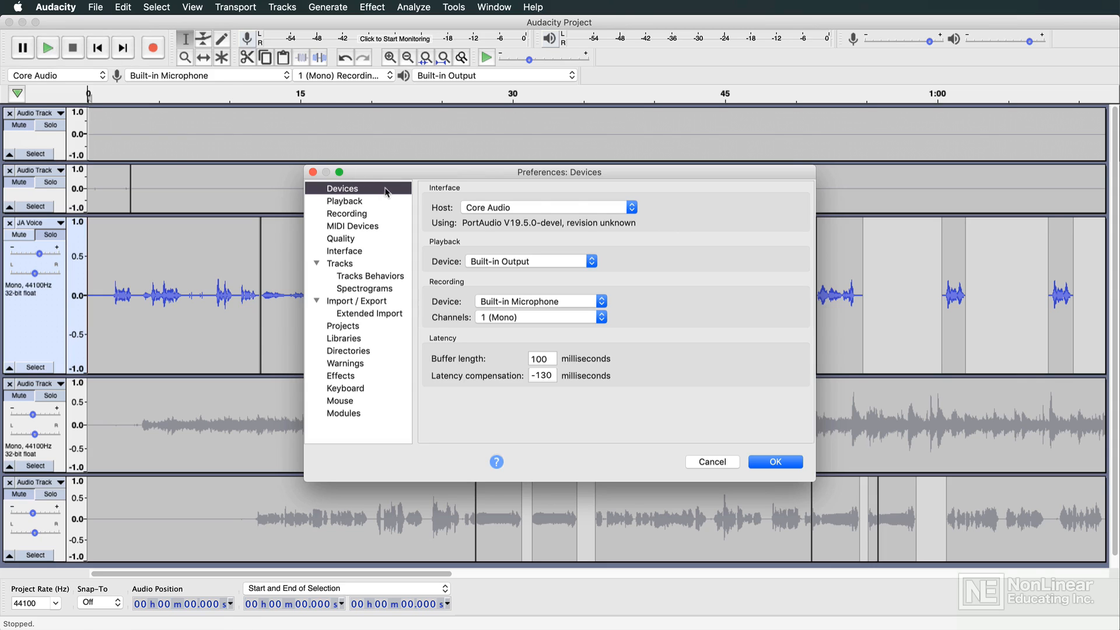
left_click(631, 208)
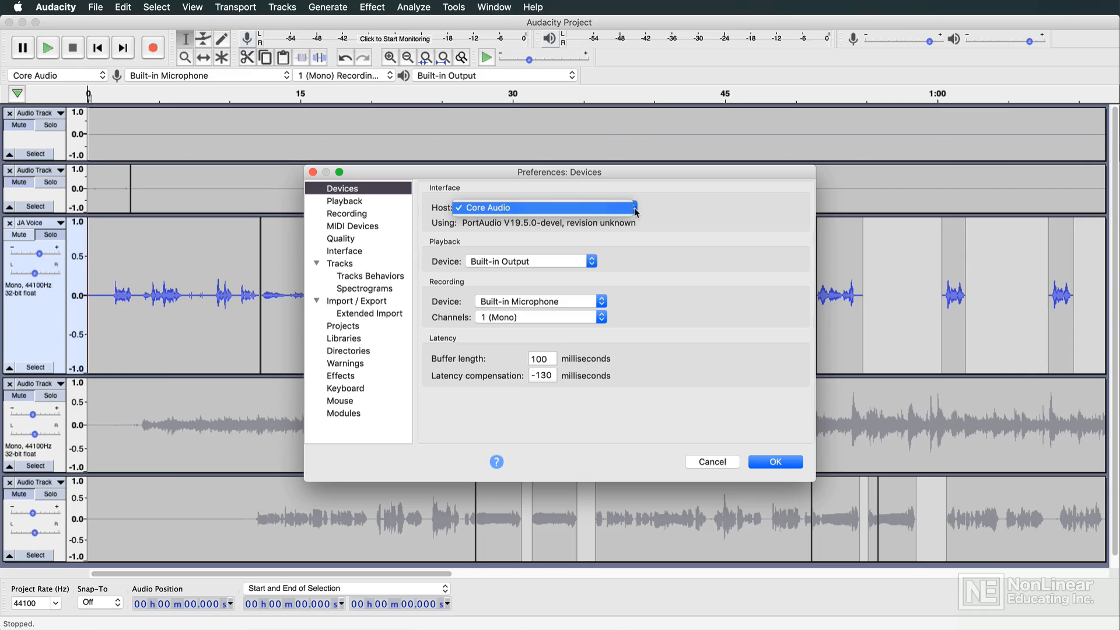
left_click(636, 212)
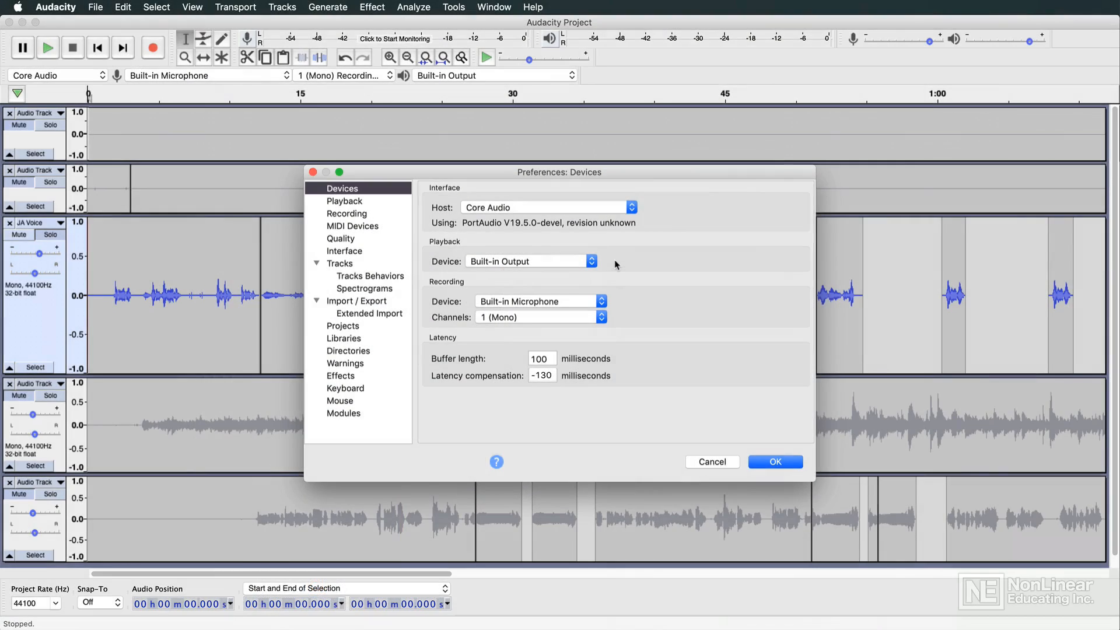
left_click(601, 301)
left_click(604, 304)
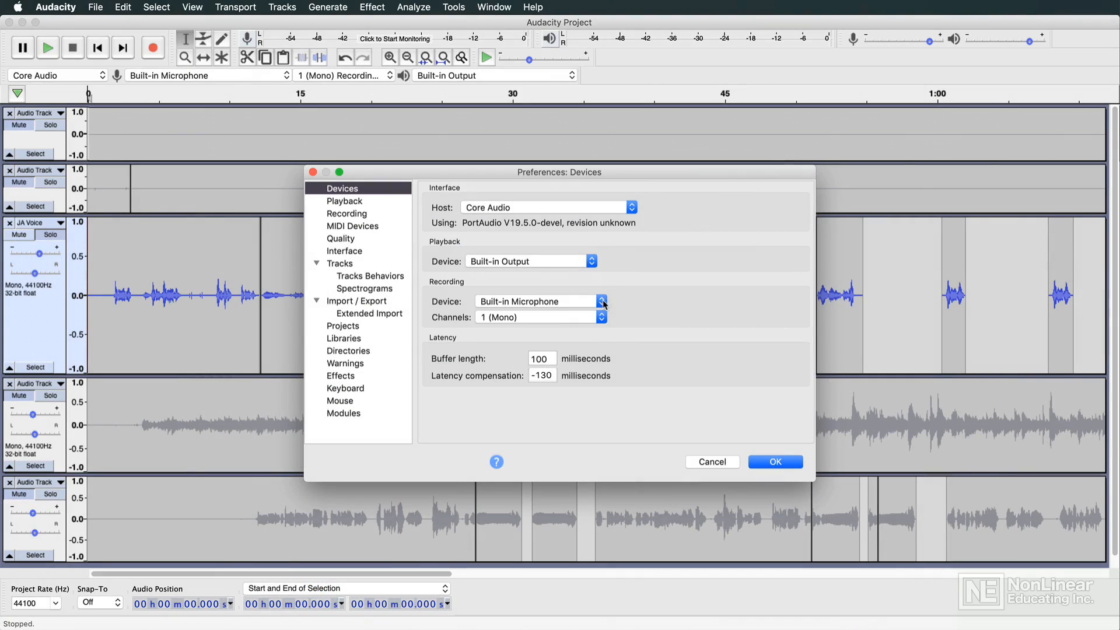
left_click(591, 262)
left_click(615, 260)
left_click(596, 320)
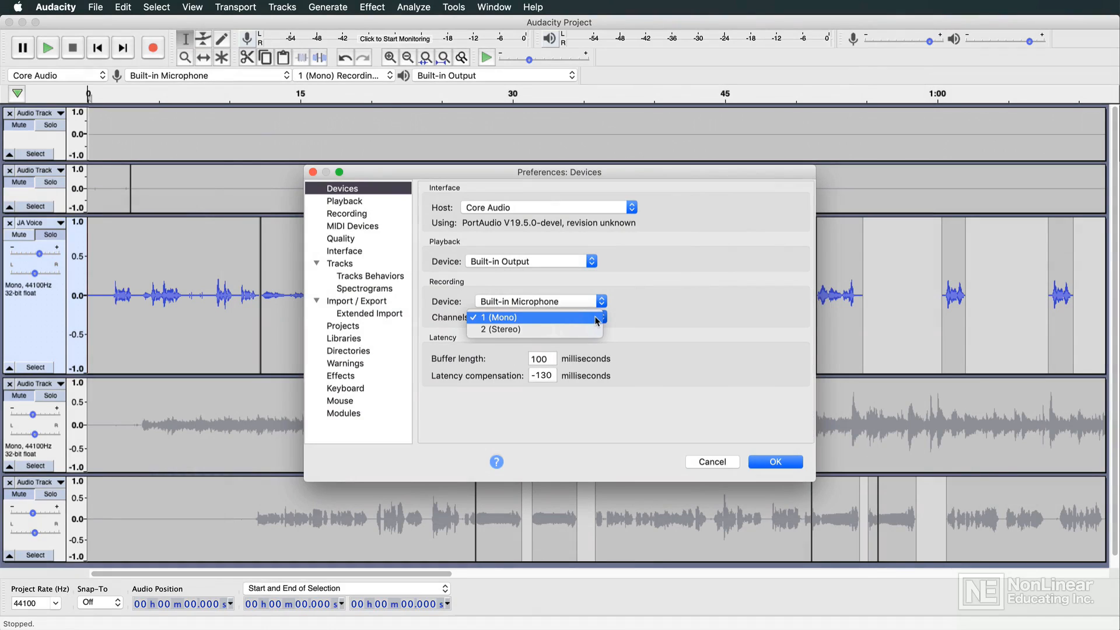
left_click(630, 300)
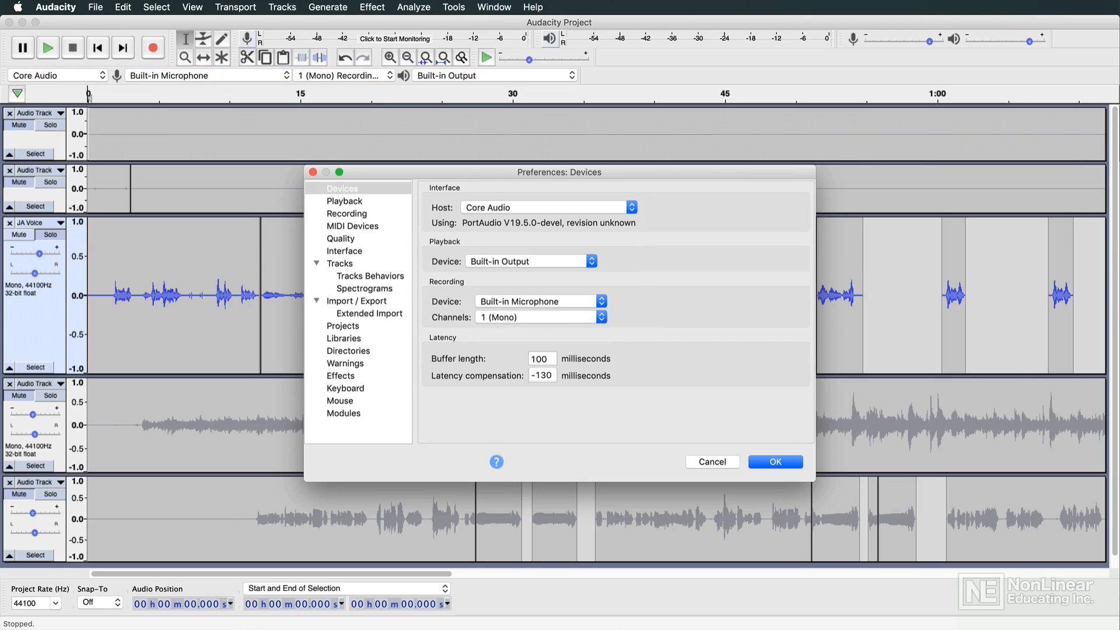
Step: Set the buffer length to 10 milliseconds and the latency compensation to -10 milliseconds in the Devices preferences
left_click_drag(552, 360, 513, 360)
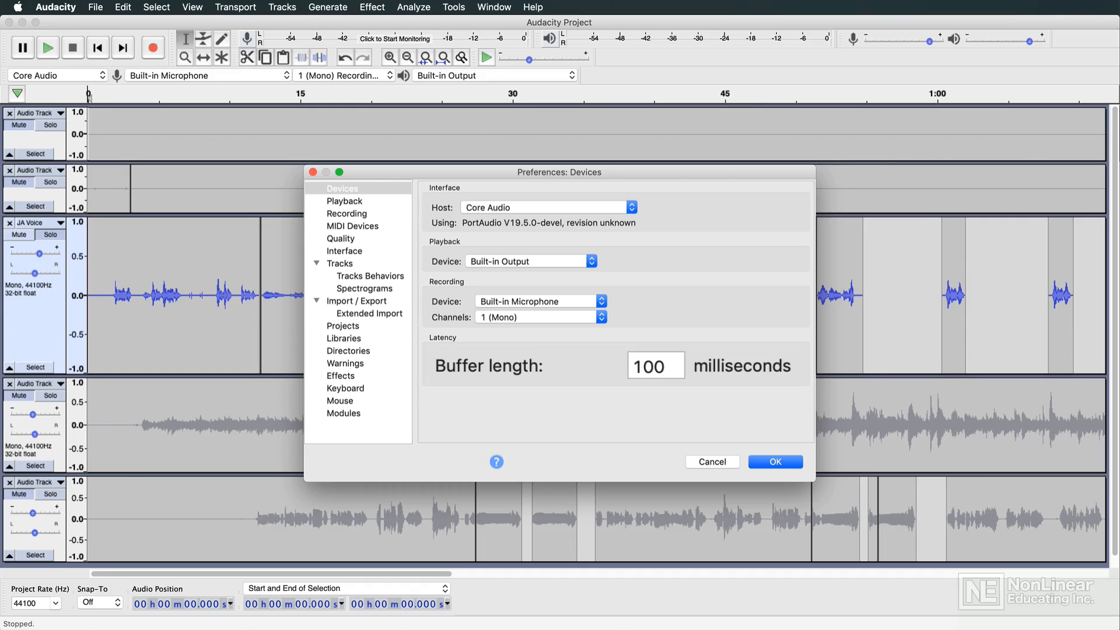
key("BackSpace")
type("0")
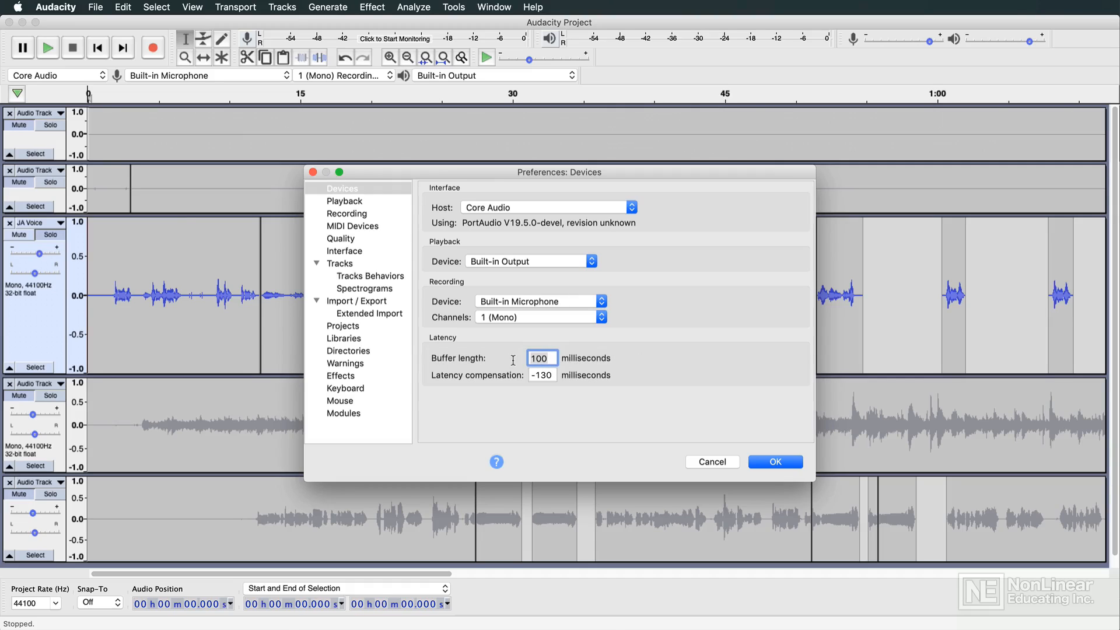
type("10")
left_click_drag(522, 376, 492, 383)
type("-10")
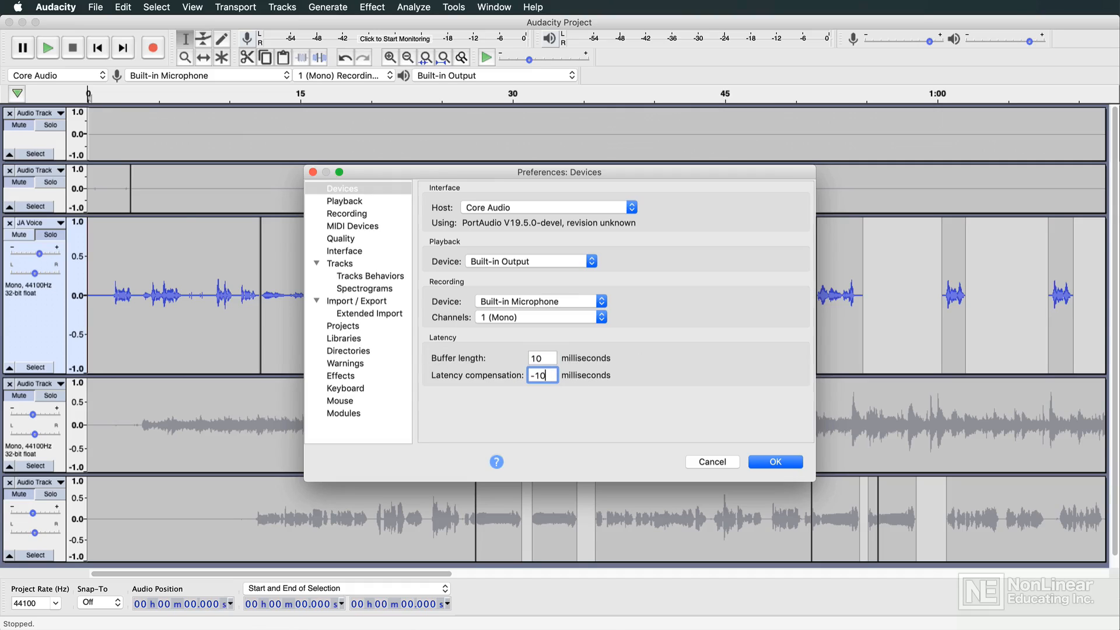
left_click(563, 400)
Step: In the Recording preferences, try toggling overdub playback of other tracks and software playthrough of input, restoring both
left_click(375, 215)
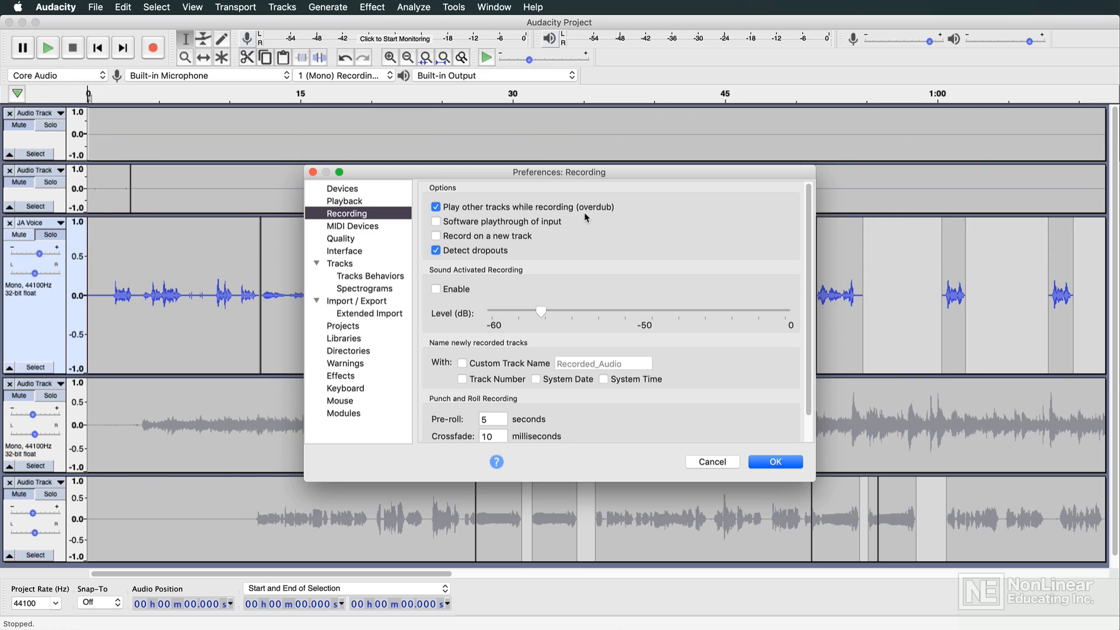
left_click(436, 207)
left_click(436, 207)
left_click(437, 222)
left_click(437, 223)
Step: Examine the default sample formats and sample rates in the Quality preferences, keeping 32-bit float and 44100 Hz
left_click(375, 240)
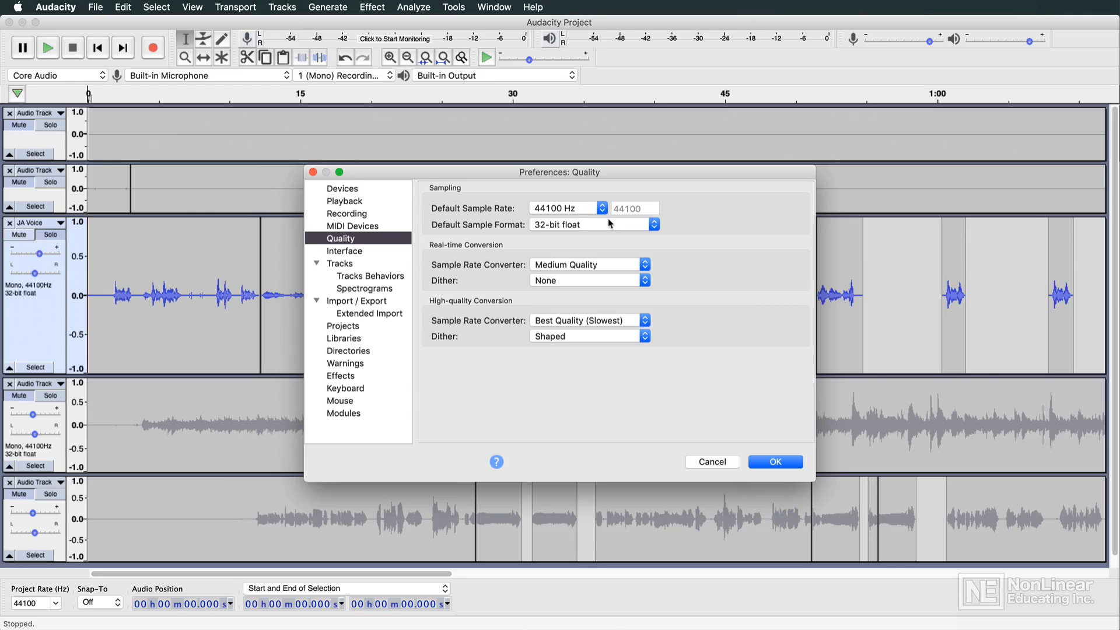
left_click(650, 223)
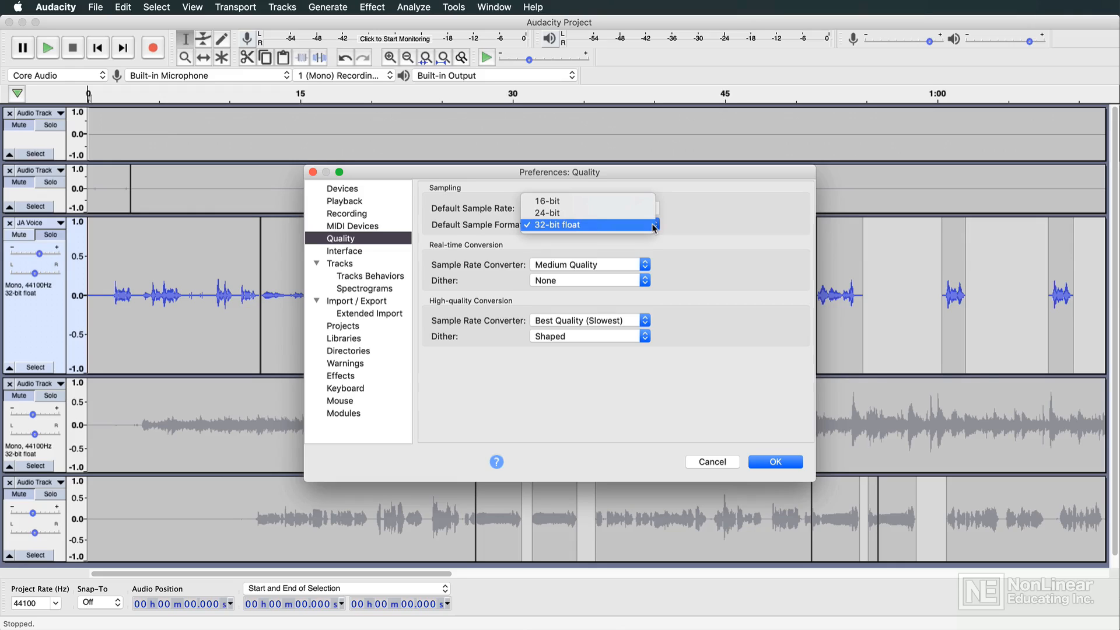
left_click(667, 226)
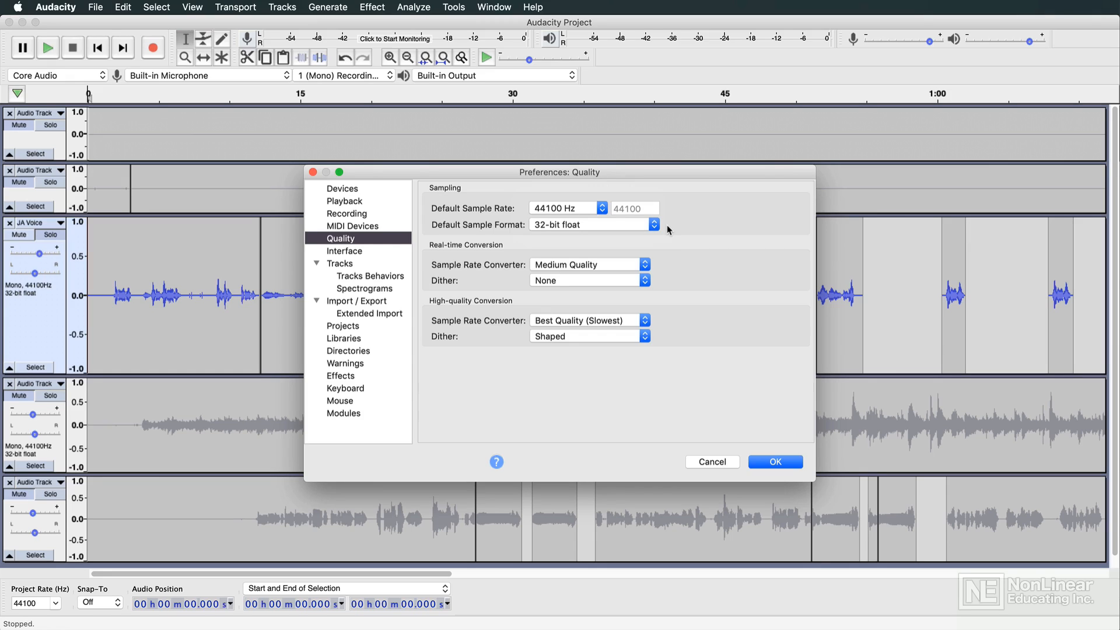
left_click(600, 209)
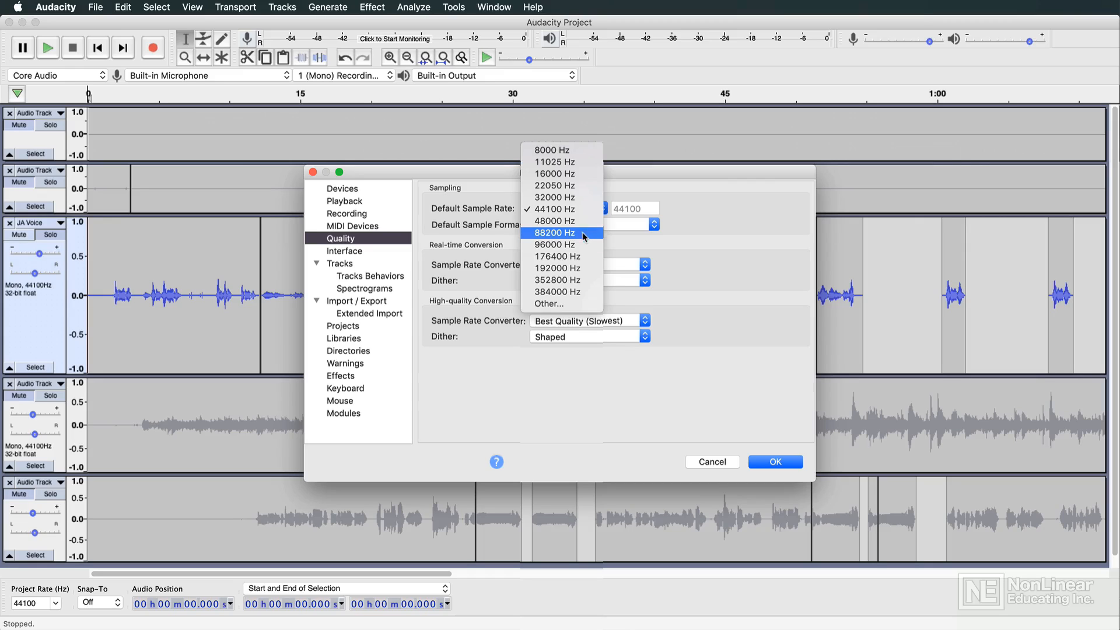
left_click(582, 208)
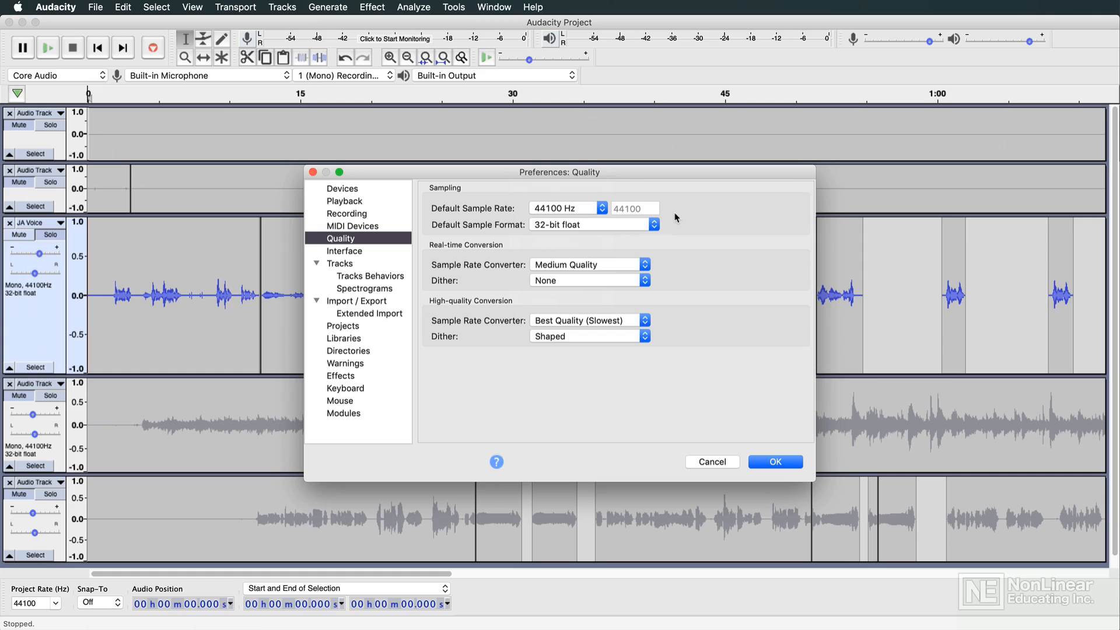
Step: Try the selection-edge dragging behavior on the JA Voice track by selecting about 31.2 s to 43.6 s and adjusting the selection's end
left_click(401, 277)
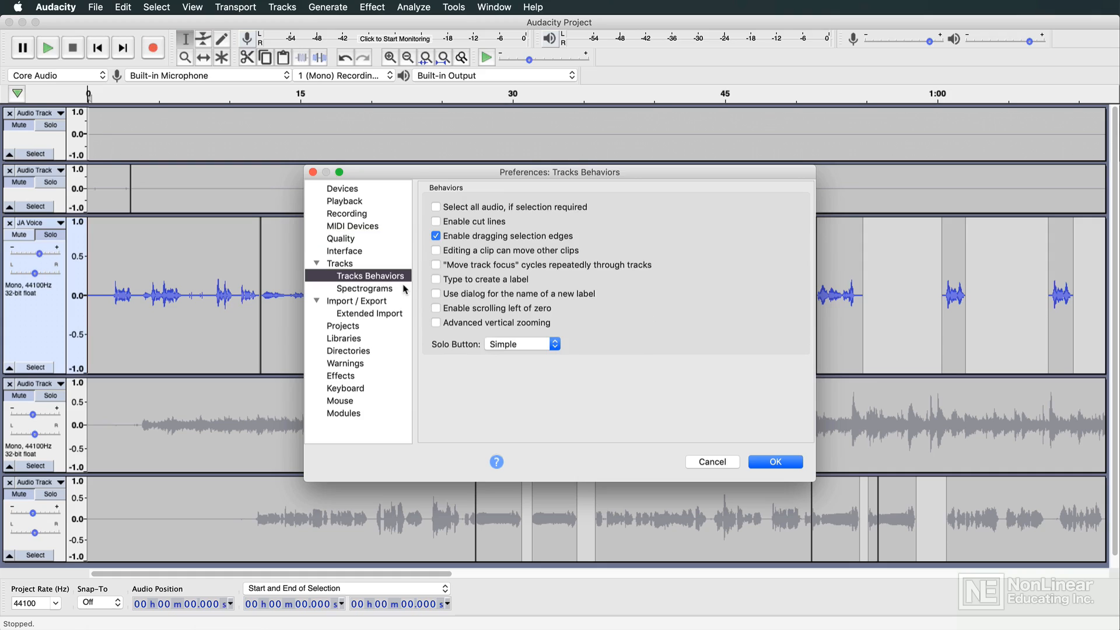
left_click(438, 235)
left_click_drag(704, 285, 529, 304)
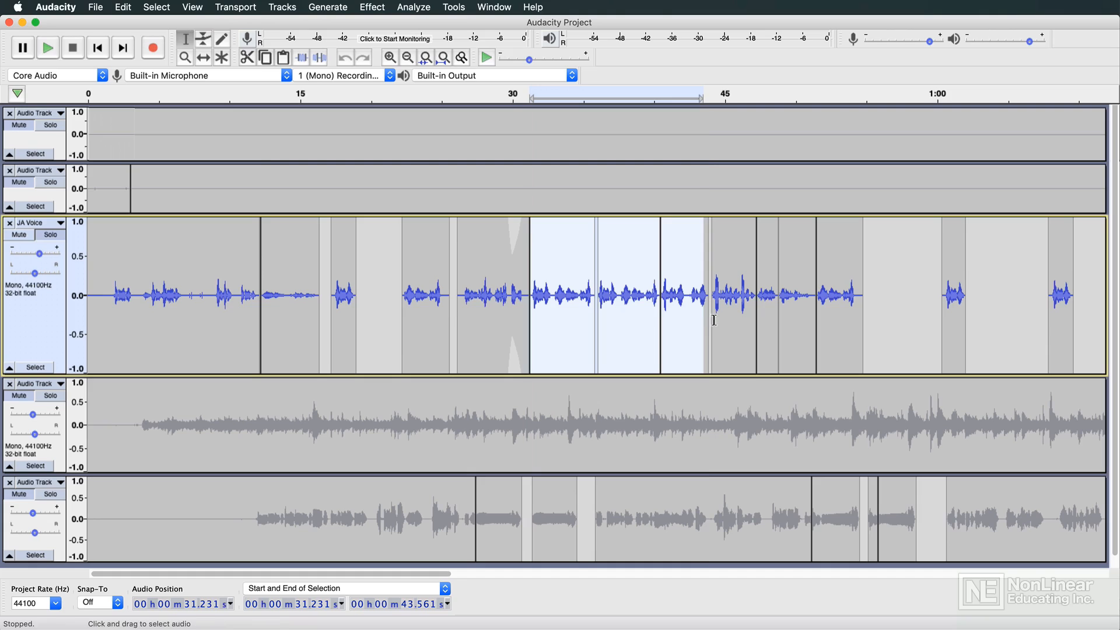
left_click_drag(702, 325, 716, 322)
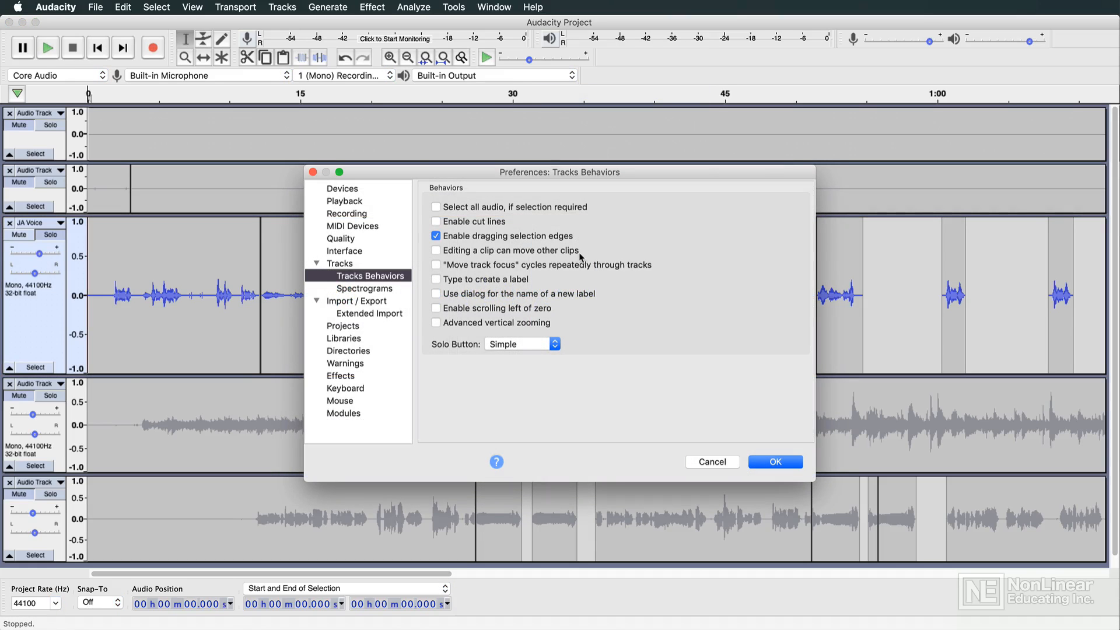
Step: Toggle the option for clip edits to move other clips in Tracks Behaviors, and open the Projects preferences
left_click(438, 250)
left_click(385, 330)
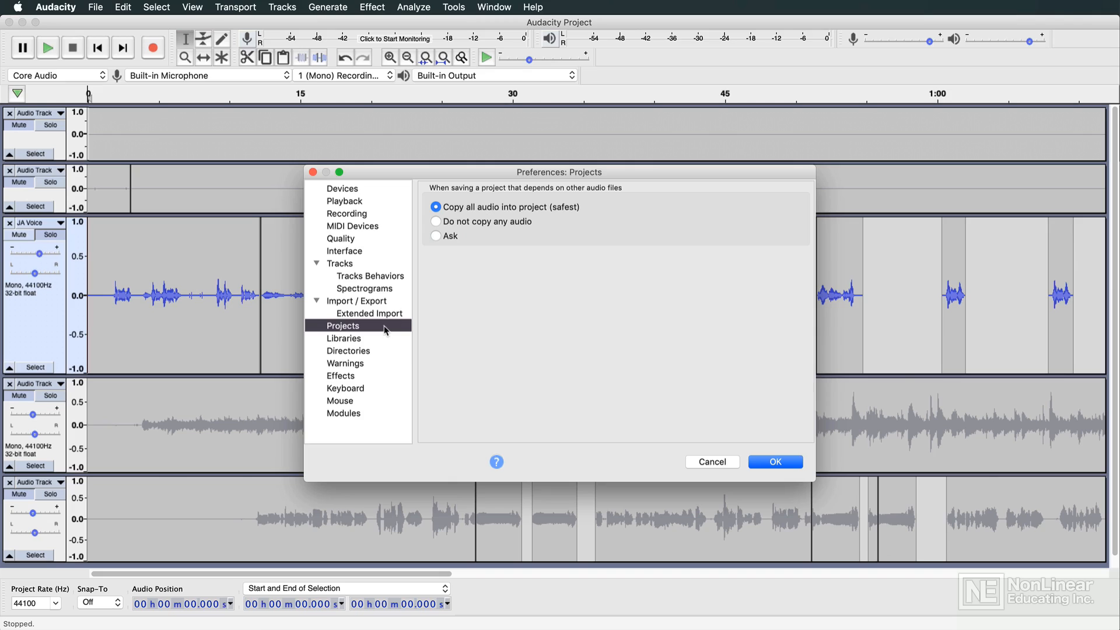